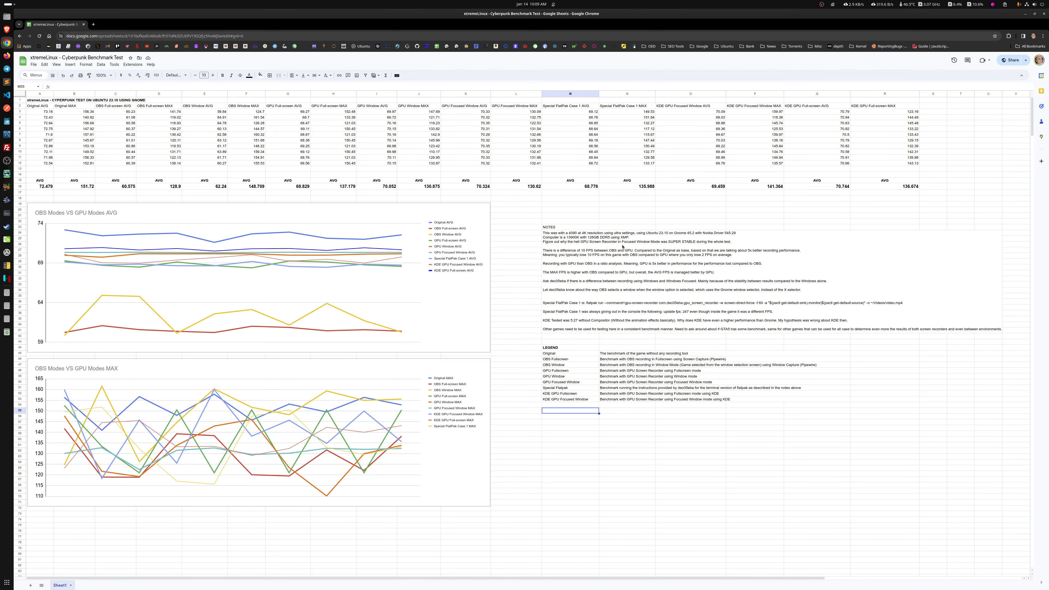
- Review the NOTES block and the LEGEND table, including the GPU Focused Window entry
left_click(590, 257)
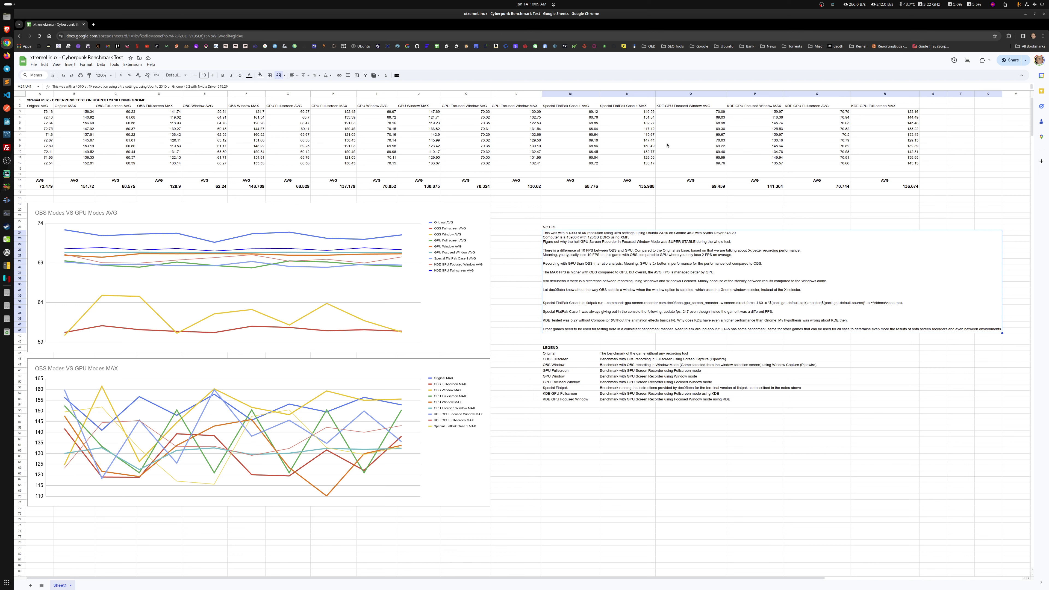
left_click_drag(565, 350, 735, 401)
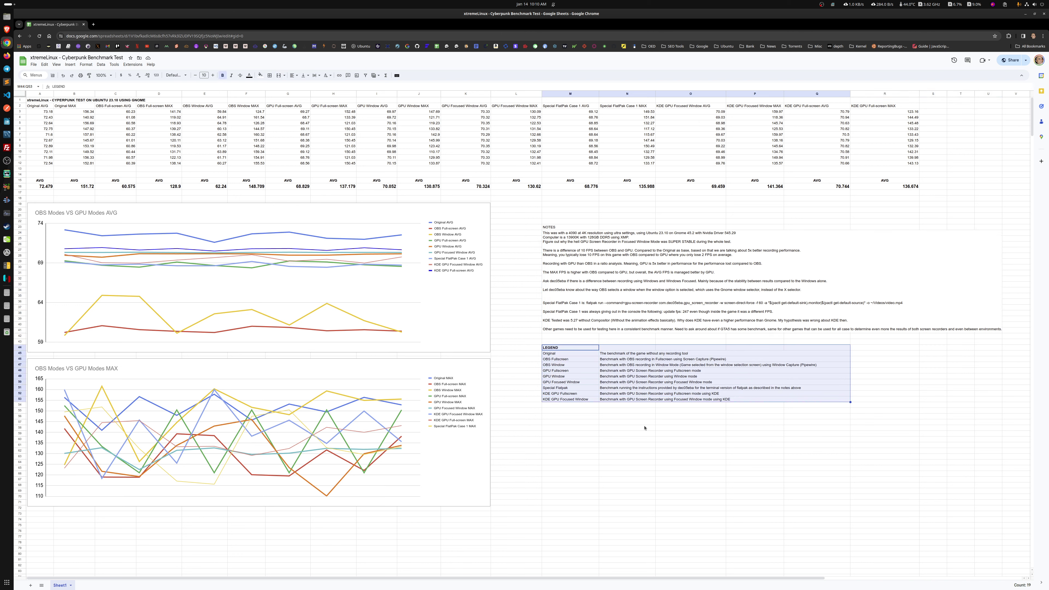
left_click(556, 383)
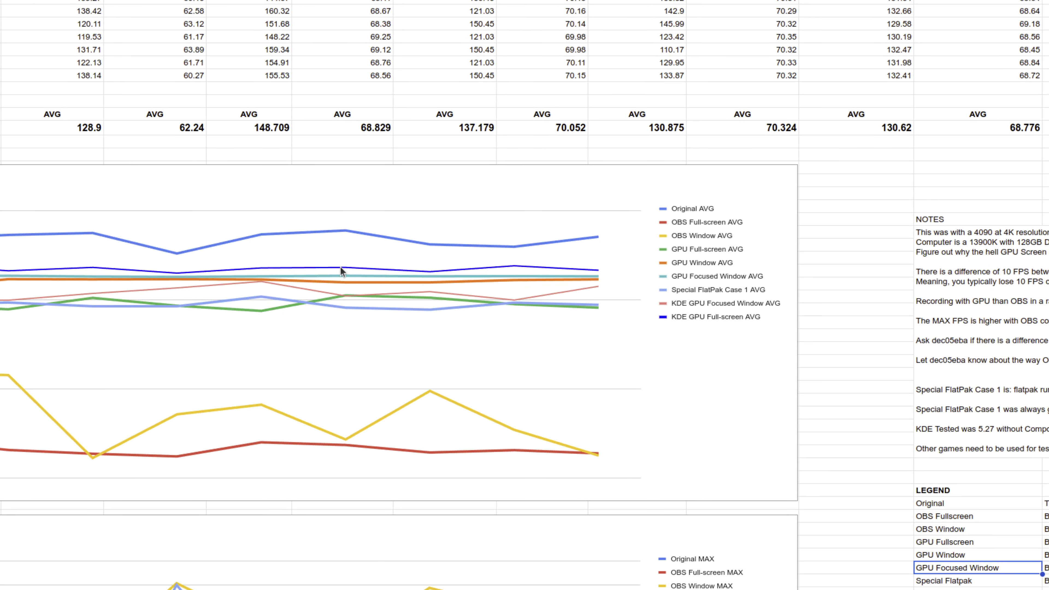
- Inspect the lines of the AVG chart, then deselect it
left_click(340, 268)
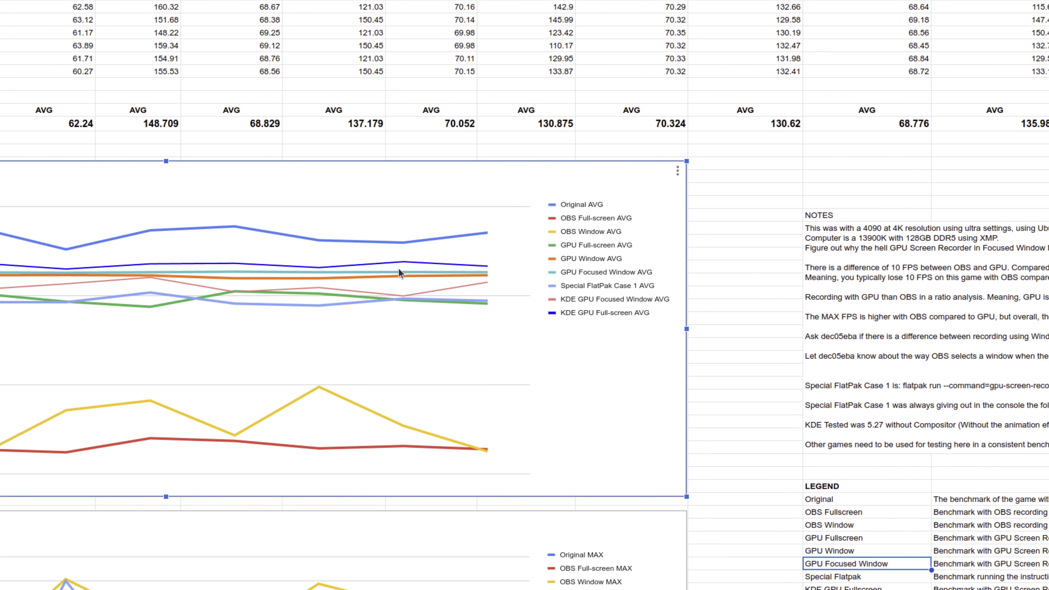
mouse_move(87, 147)
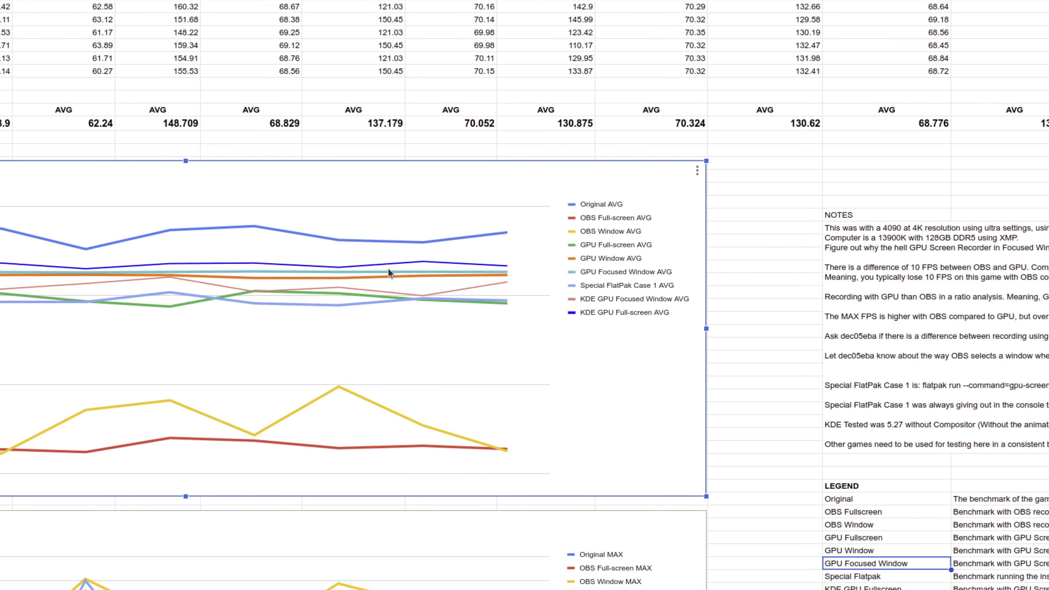
mouse_move(370, 272)
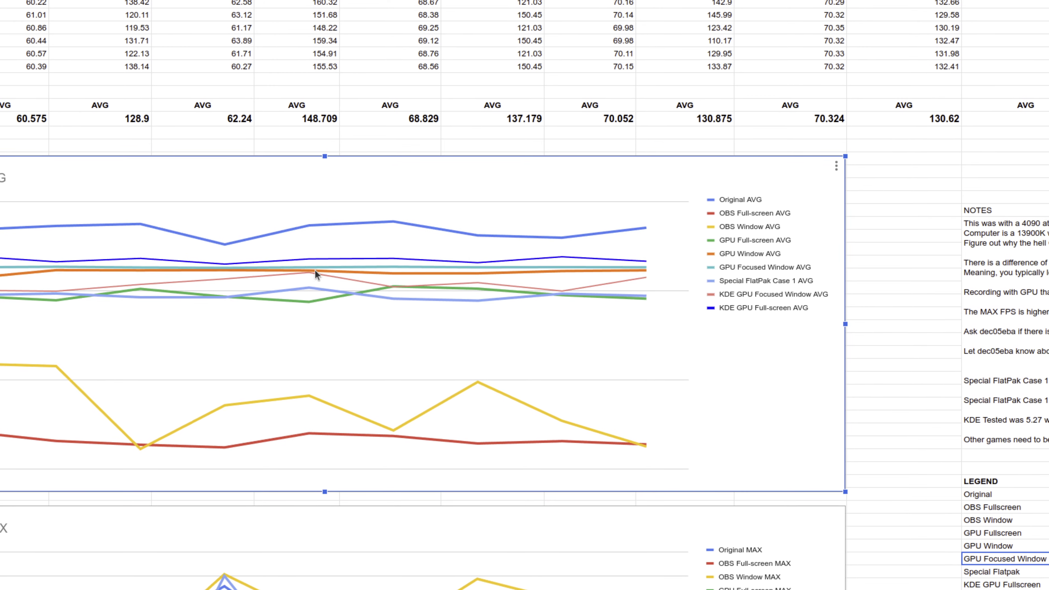
mouse_move(311, 271)
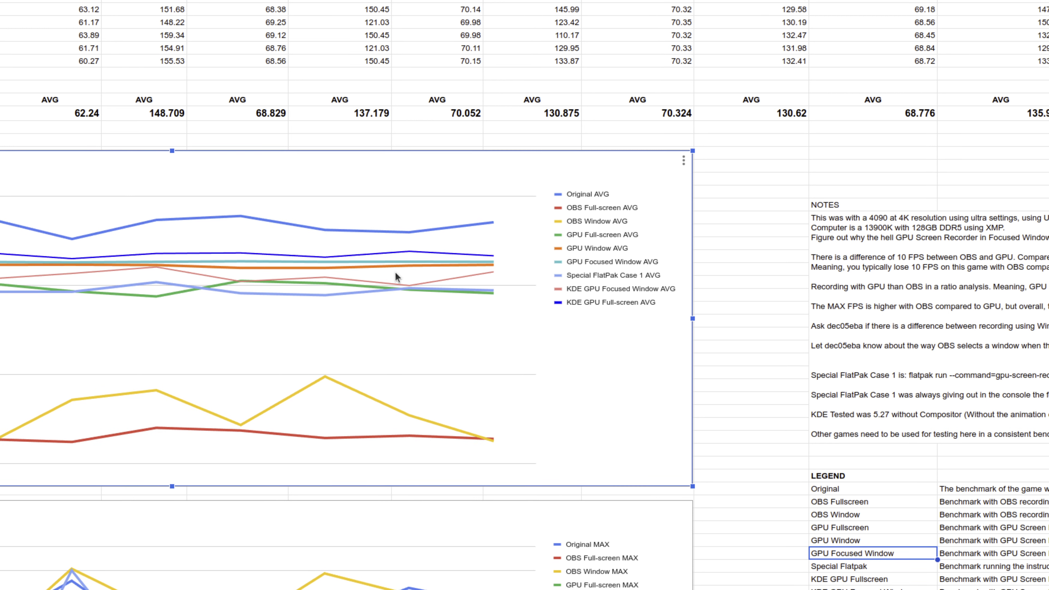
mouse_move(393, 270)
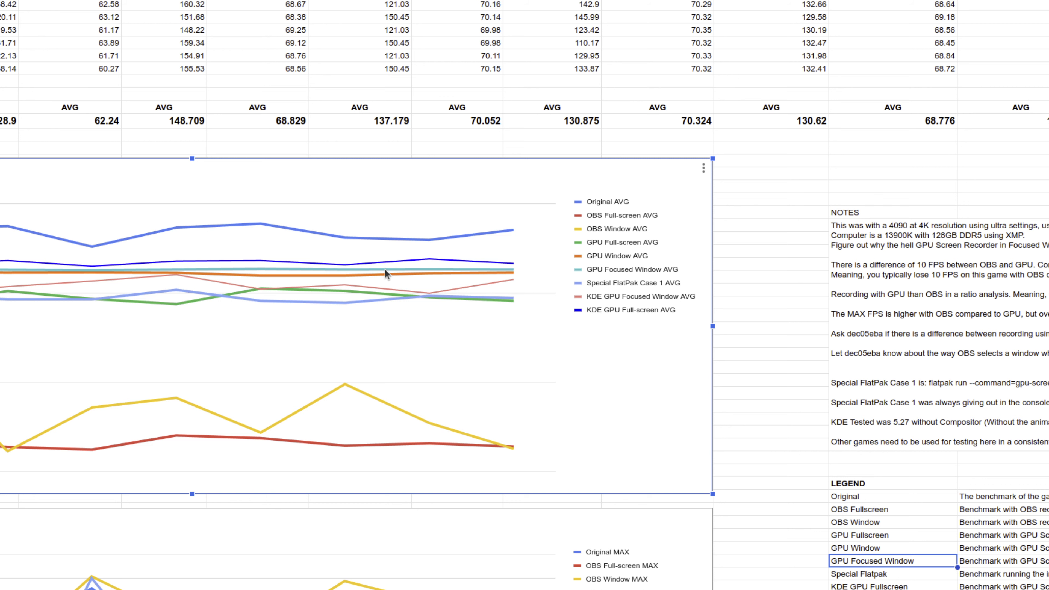
mouse_move(347, 285)
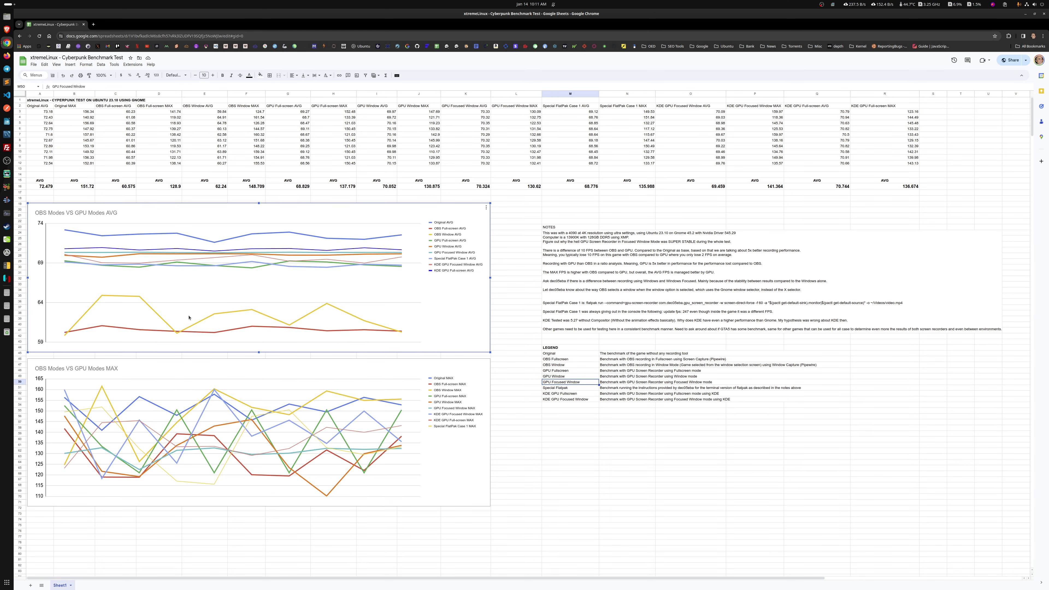
mouse_move(138, 297)
mouse_move(102, 326)
left_click(550, 422)
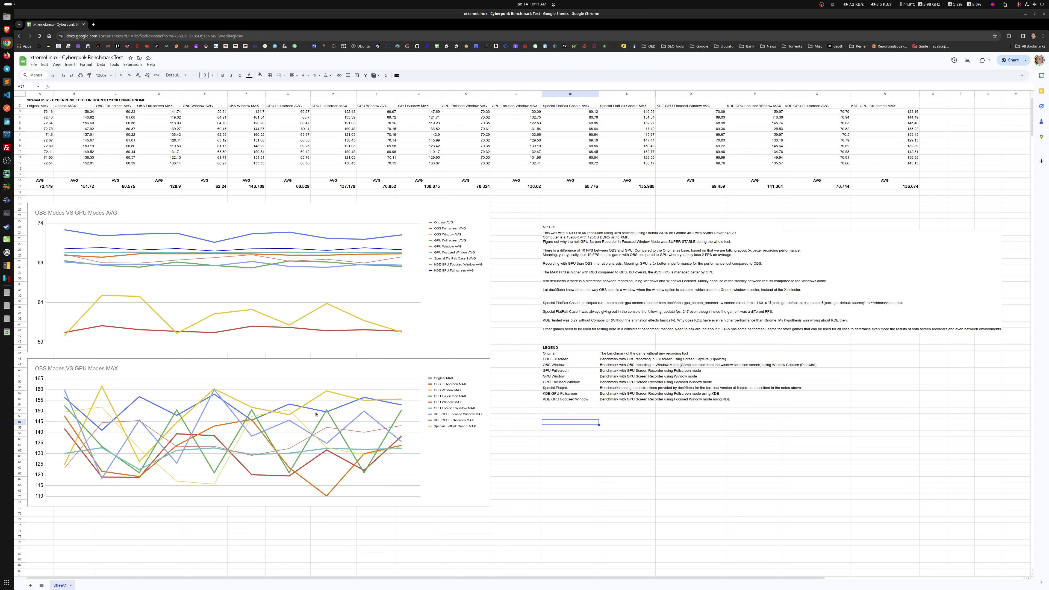
- Inspect the MAX chart's values, then reselect the NOTES block
left_click(364, 399)
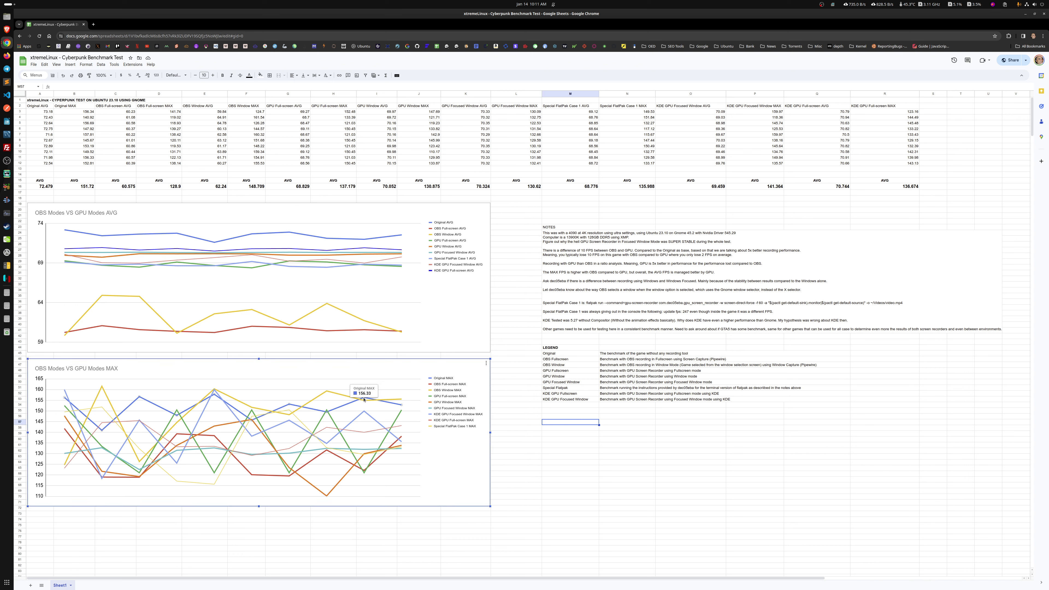
mouse_move(327, 393)
mouse_move(365, 412)
mouse_move(364, 432)
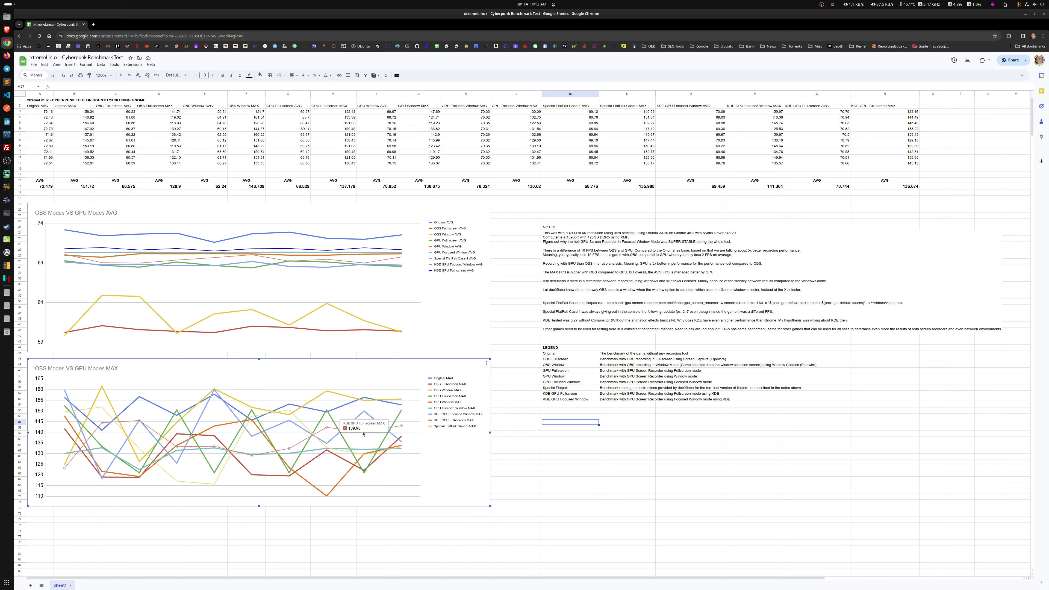
left_click(566, 247)
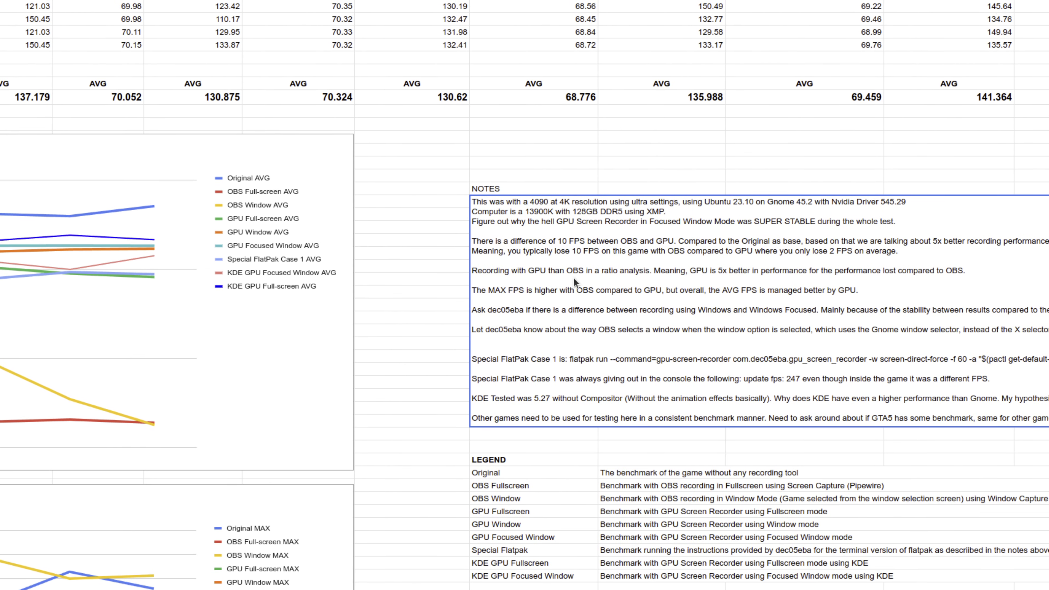
scroll(574, 276, "up", 2)
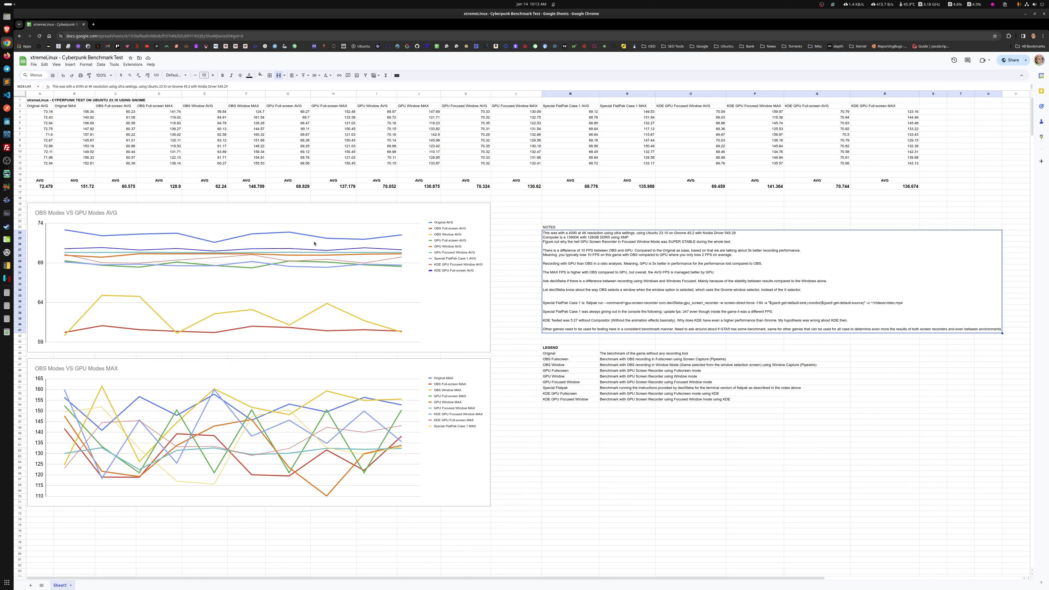
- Check the AVG chart's data values, then return the selection to cell M19
left_click(290, 234)
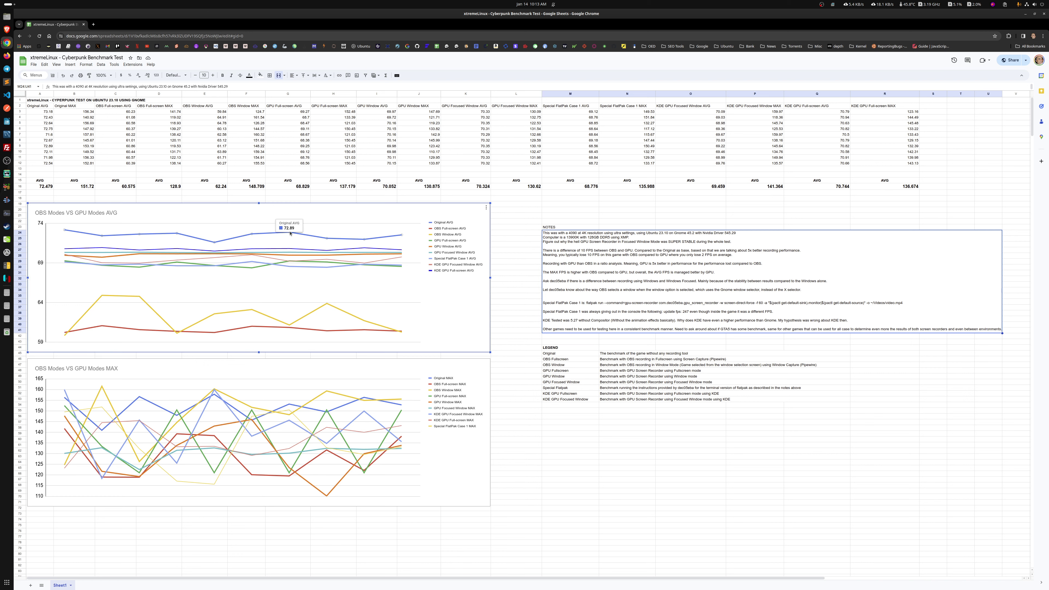
mouse_move(215, 244)
mouse_move(64, 232)
mouse_move(66, 250)
mouse_move(289, 233)
left_click(577, 206)
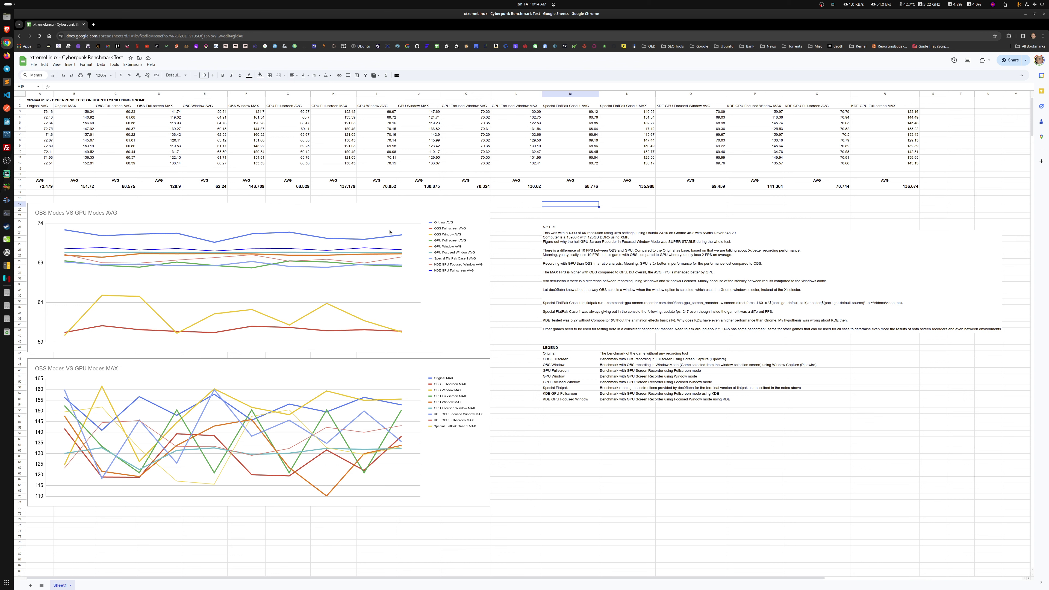
left_click(626, 204)
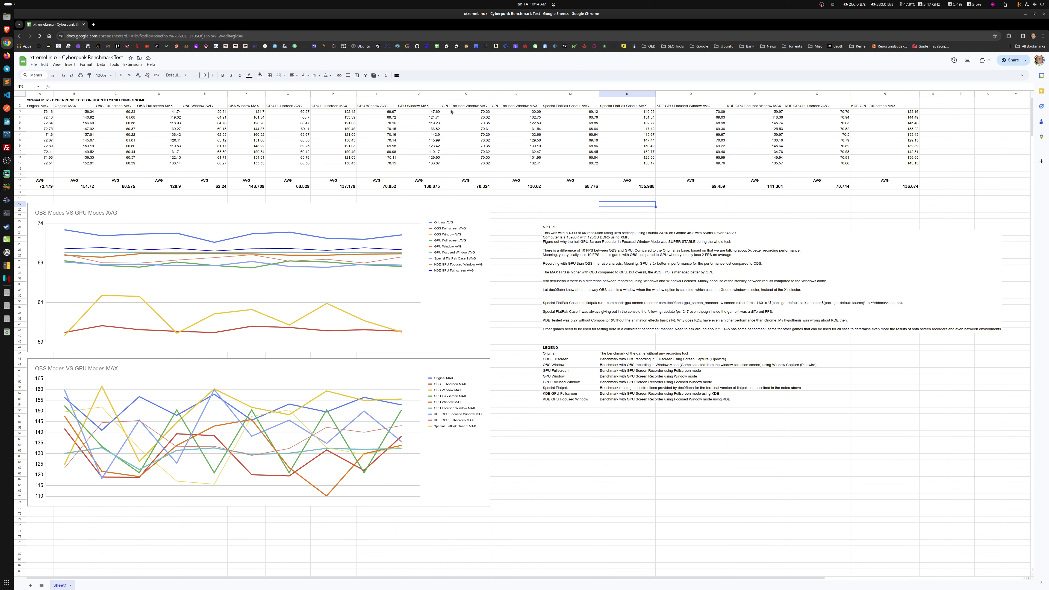
left_click(578, 205)
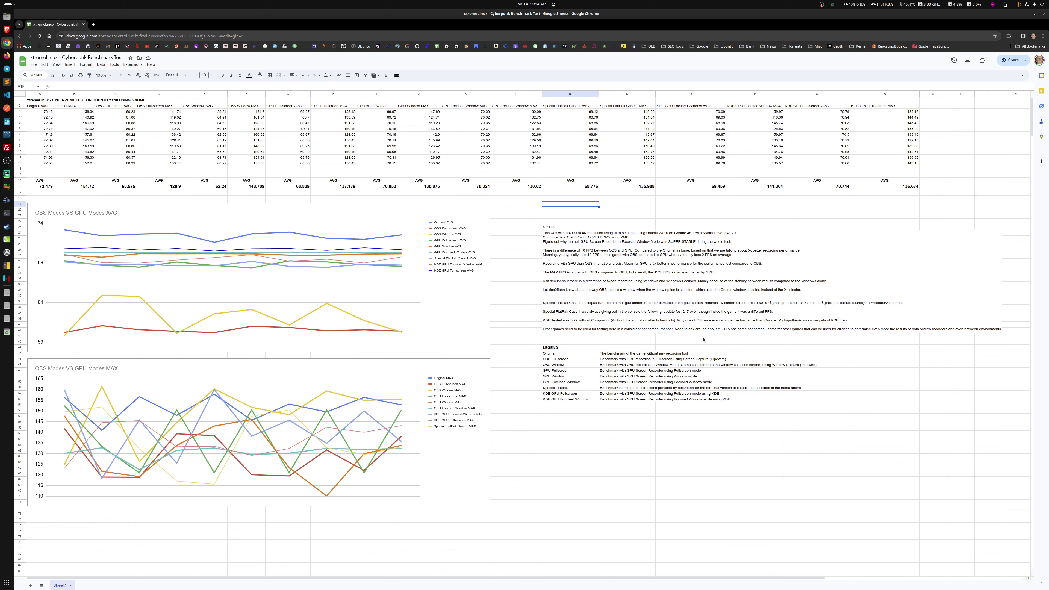
- Read the full notes text and merge M23 down to row 43, confirming the warning
double_click(734, 333)
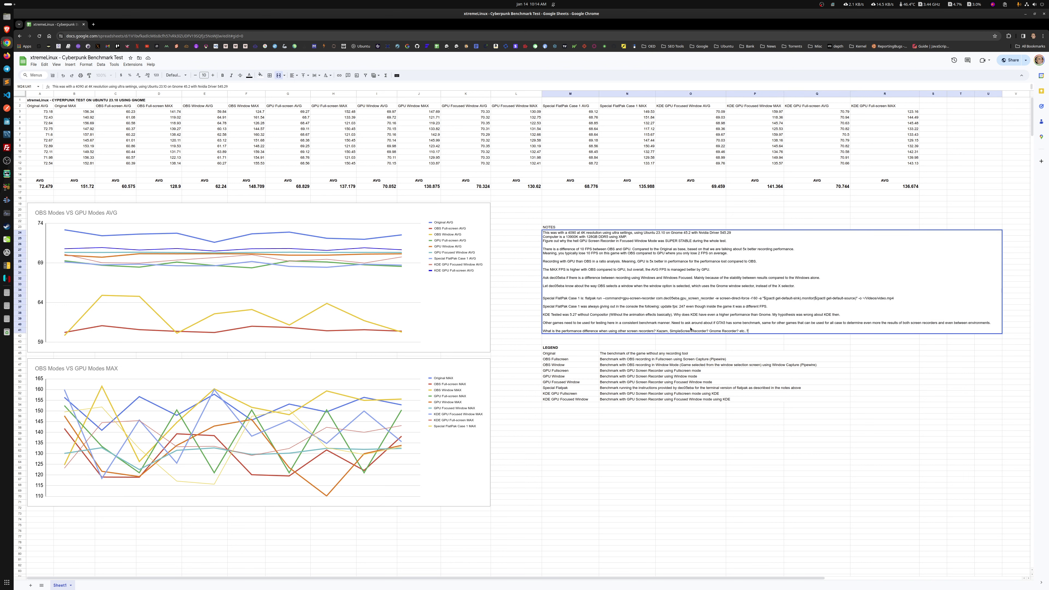
left_click(615, 343)
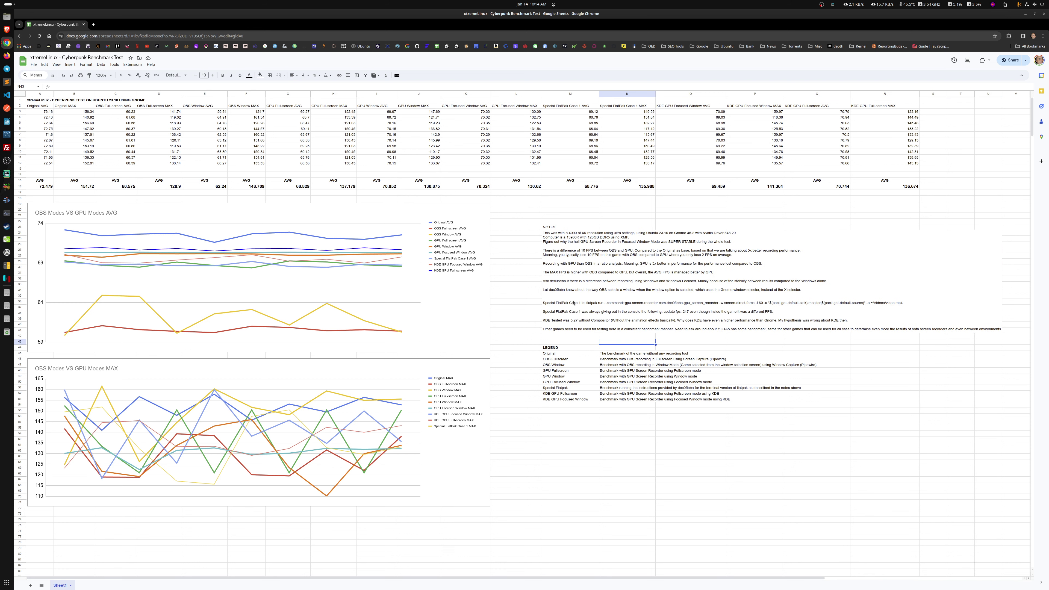
left_click(555, 227)
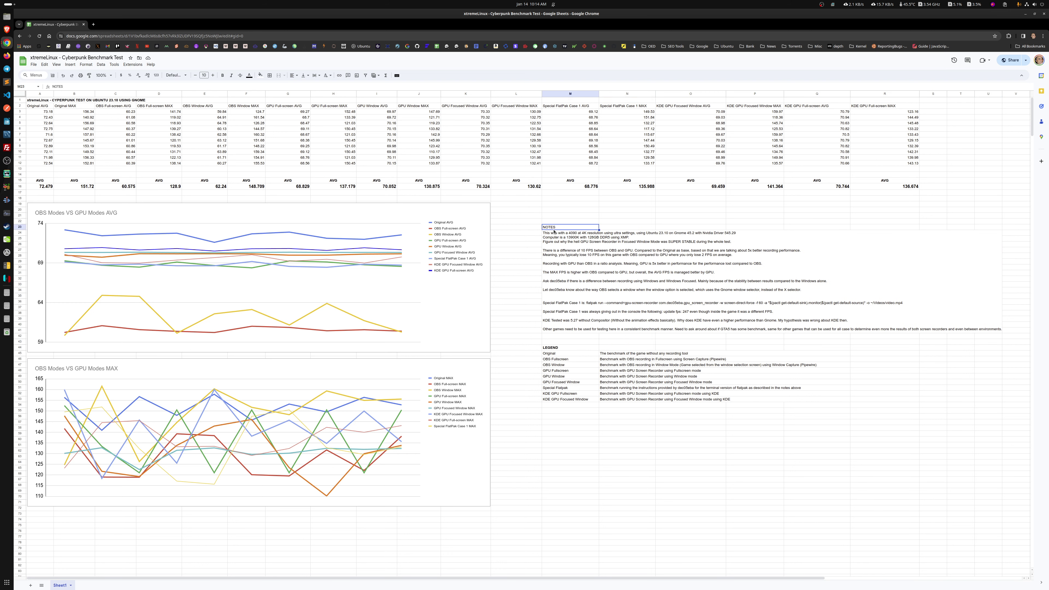
left_click(564, 340, "shift")
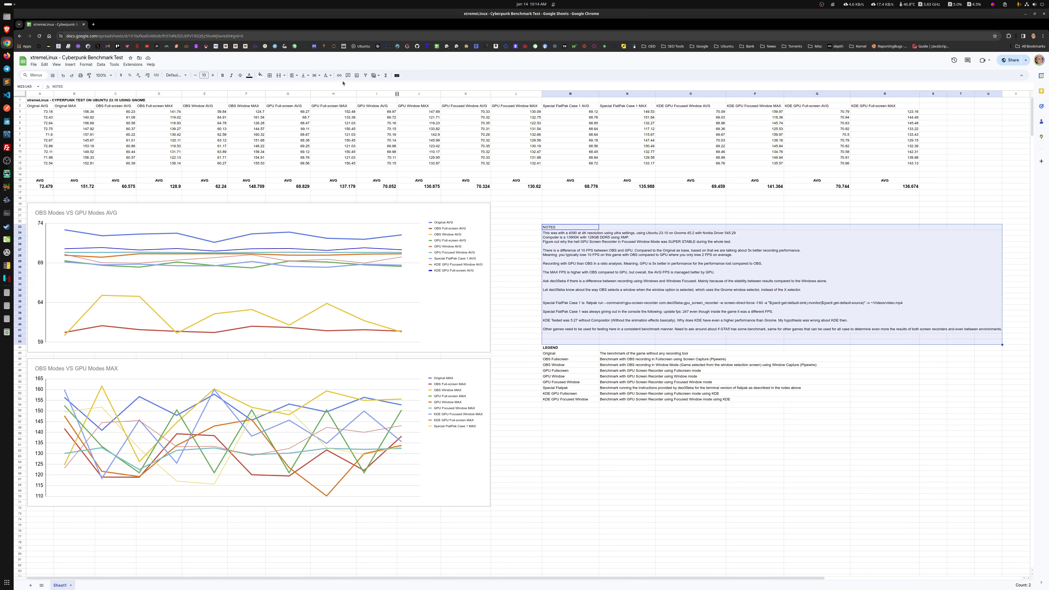
left_click(279, 75)
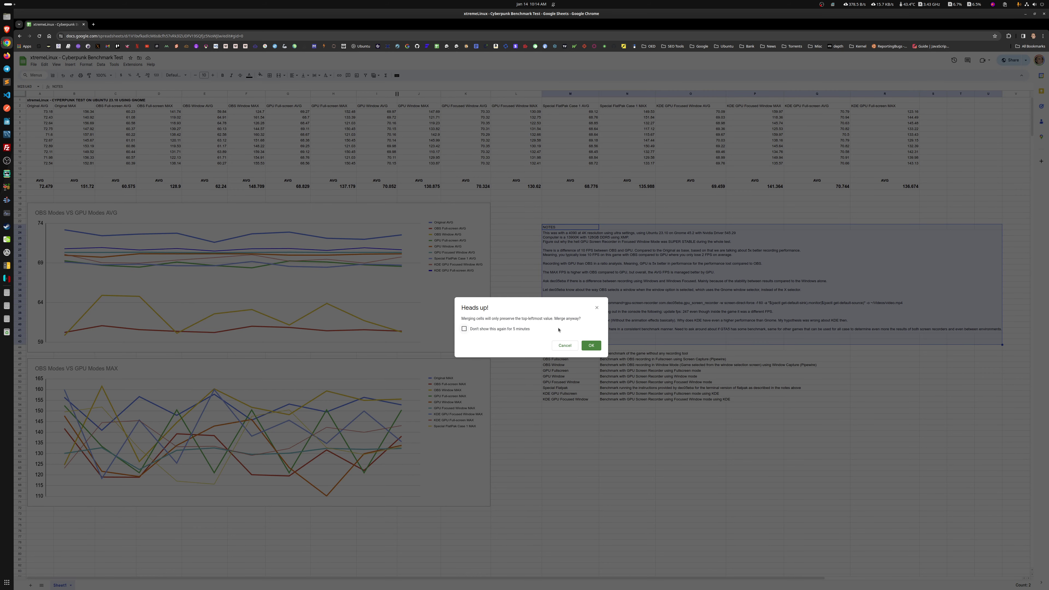
left_click(590, 346)
- Undo the M23:U43 merge that buried the notes text and cancel a retried merge
key("ctrl+z")
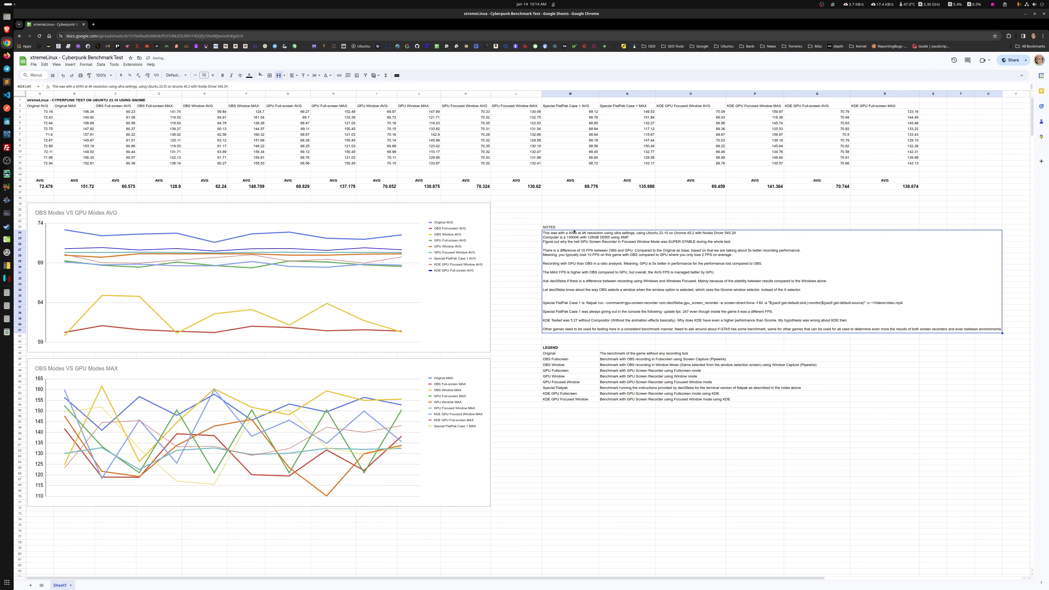
key("ctrl+z")
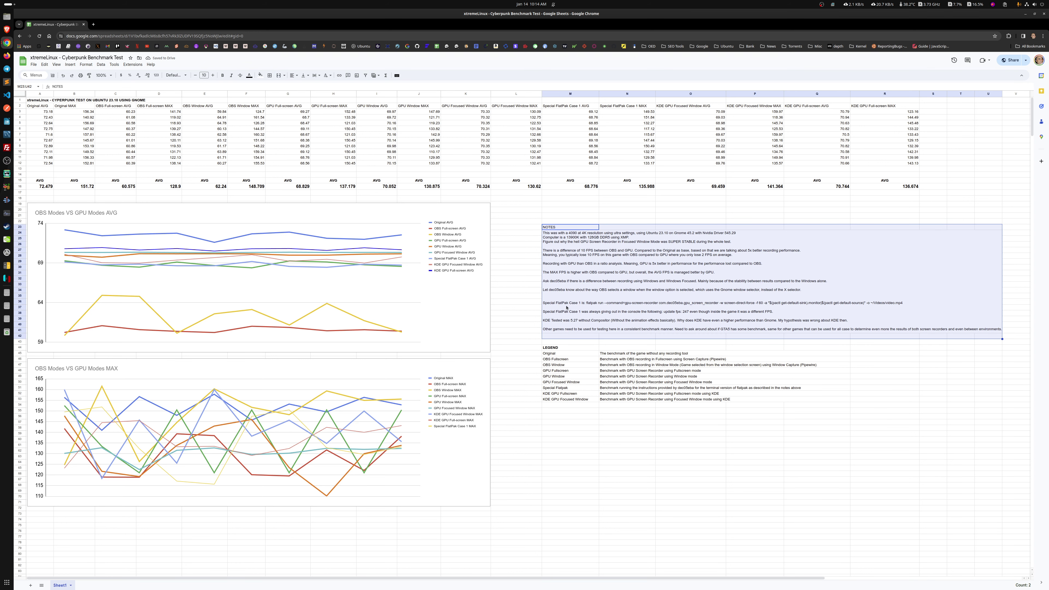
left_click(279, 75)
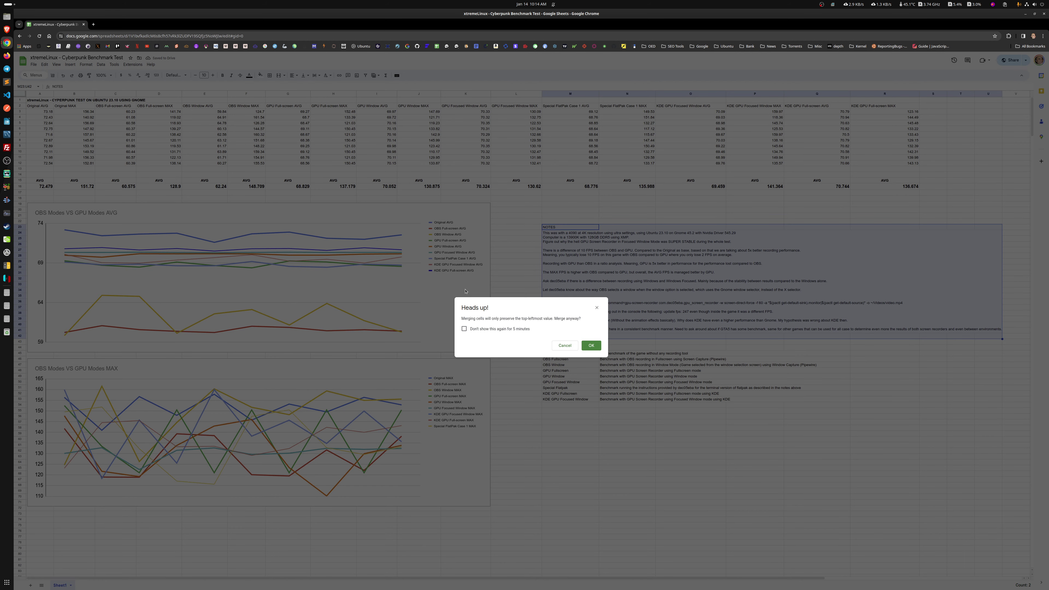
left_click(565, 347)
- Merge the notes cell into M24:U42, then extend and merge it to M24:U43
left_click(576, 297)
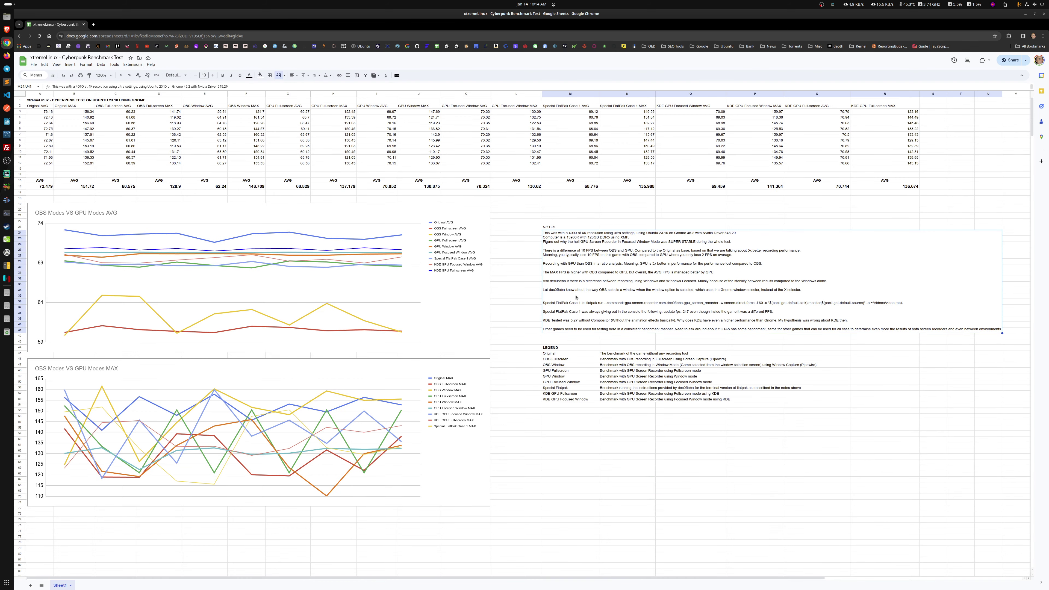
left_click(573, 339, "shift")
left_click(278, 75)
left_click(569, 342, "shift")
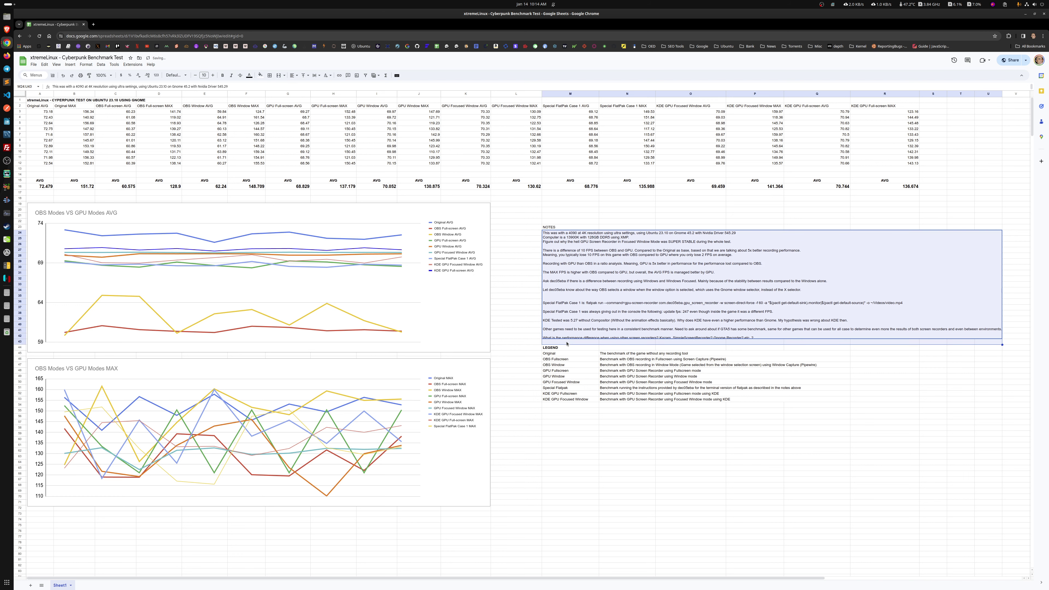
left_click(279, 76)
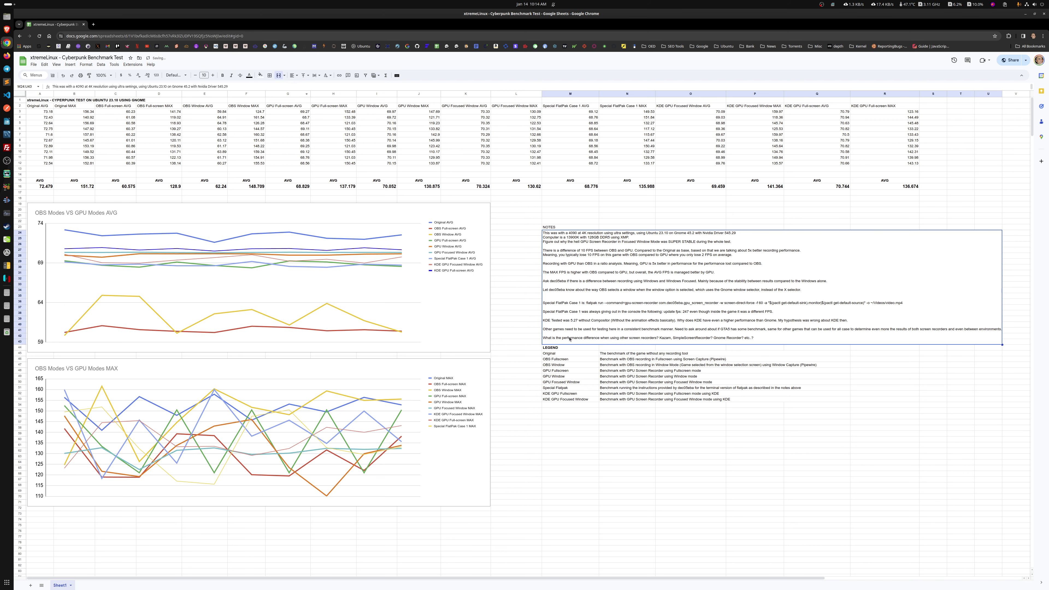
left_click(564, 365)
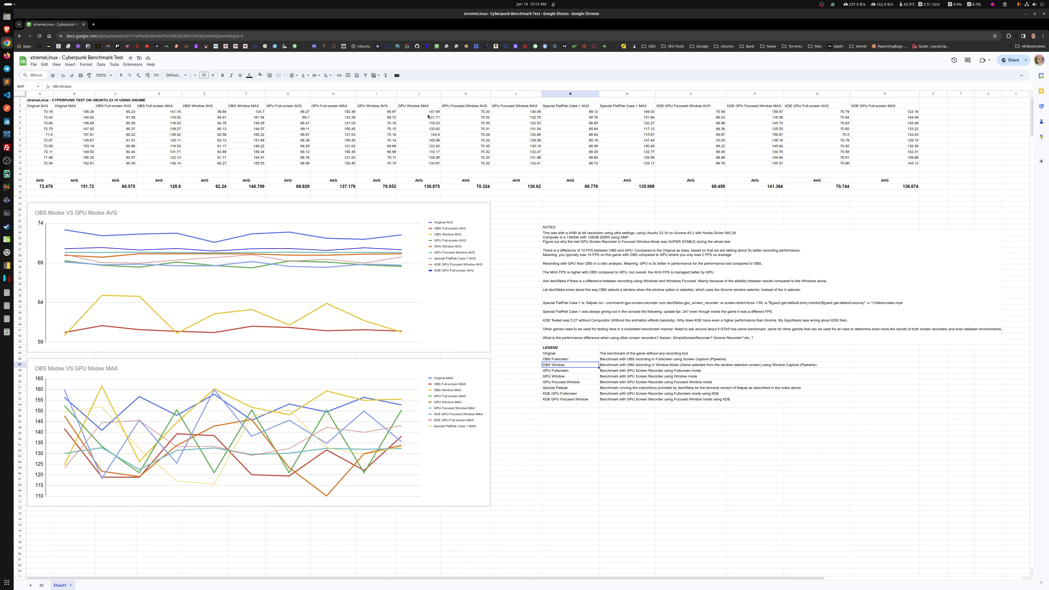
left_click(695, 339)
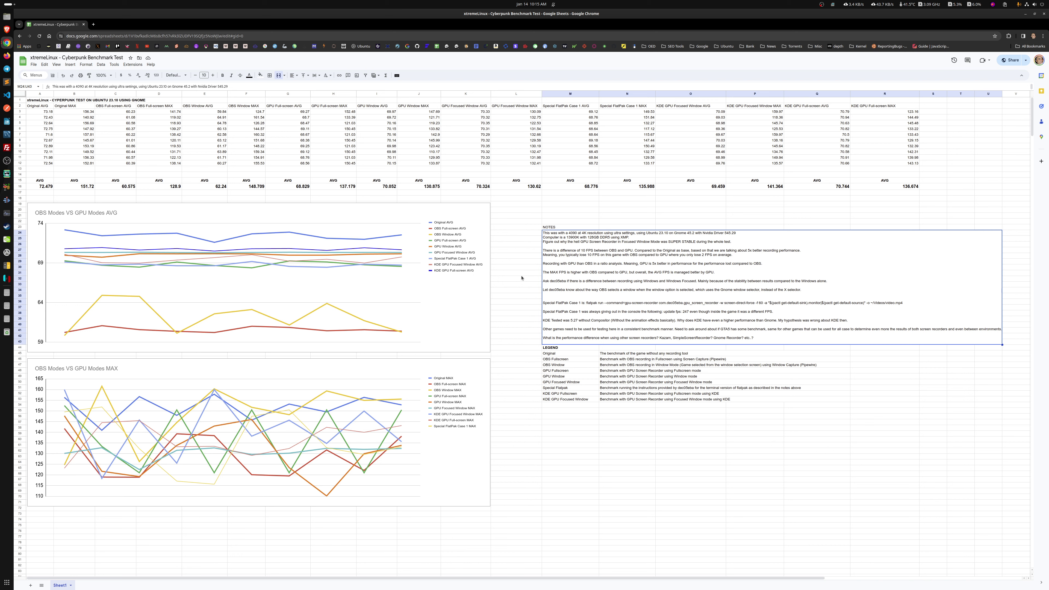
left_click(48, 113)
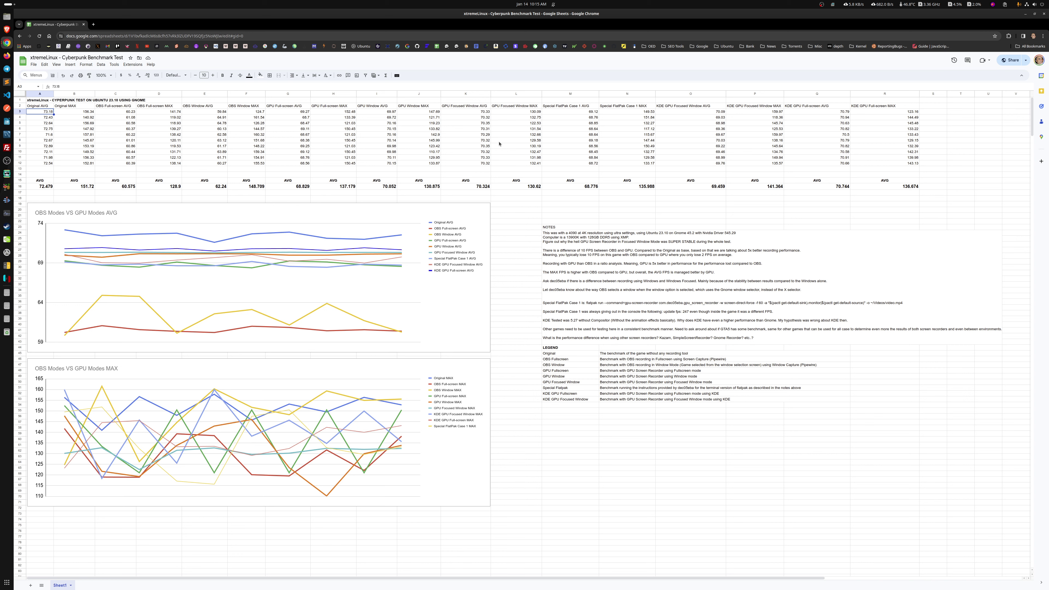
left_click(45, 188)
left_click(831, 190)
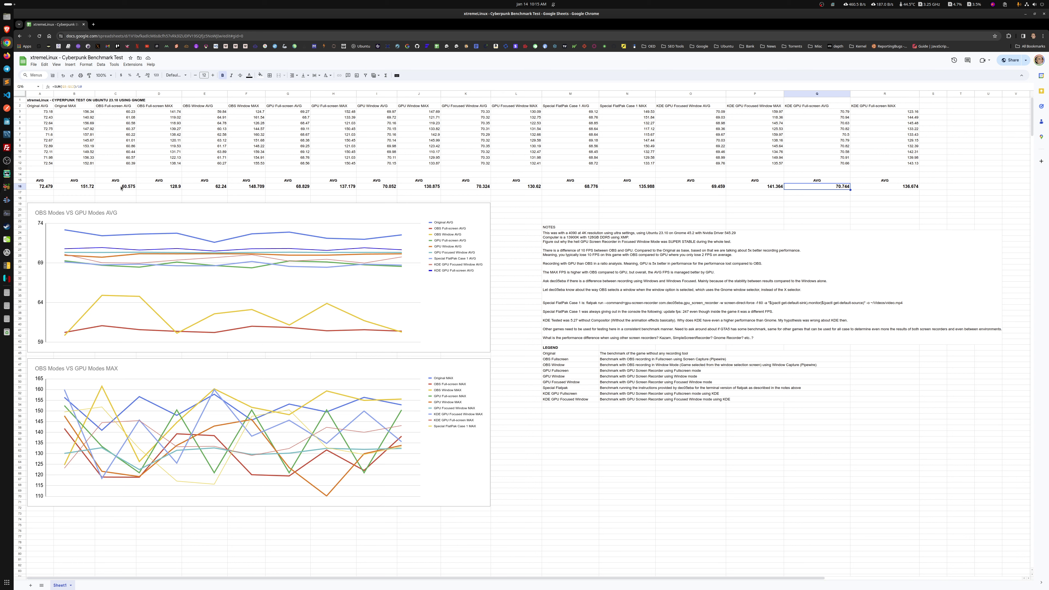
left_click(40, 187)
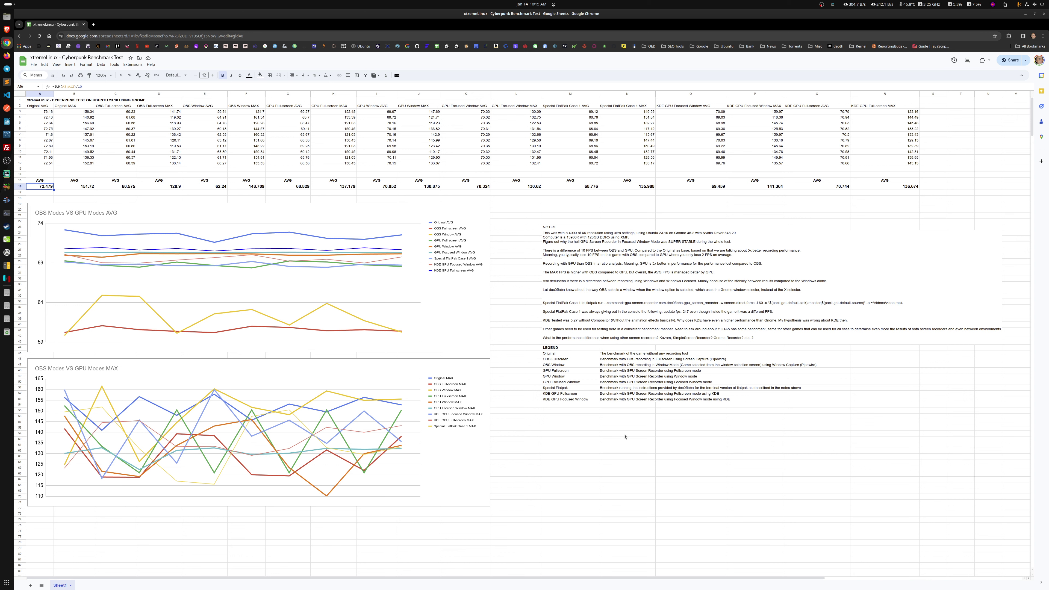
left_click(604, 456)
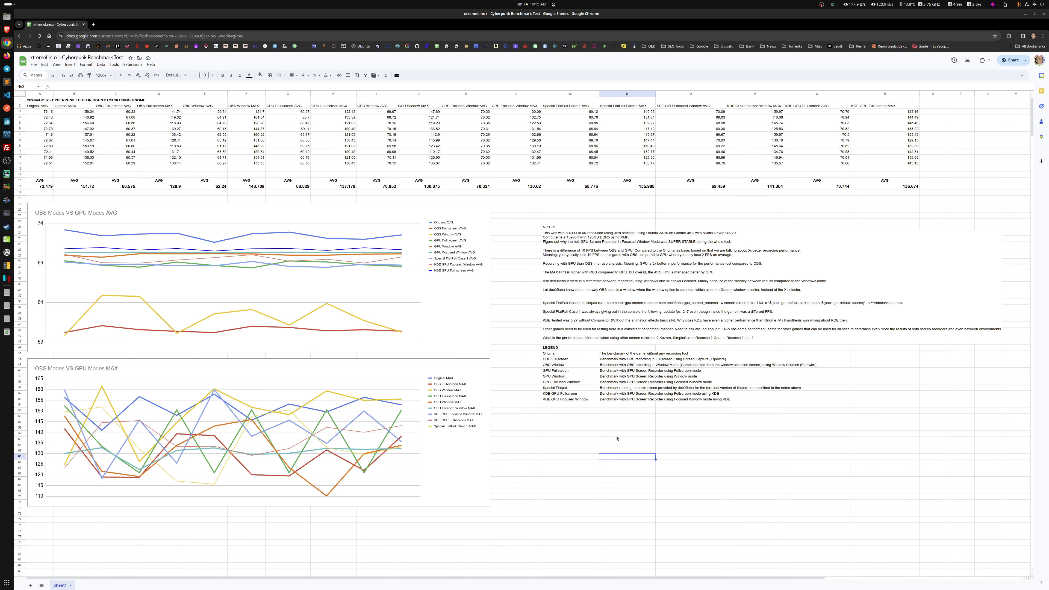
left_click(563, 434)
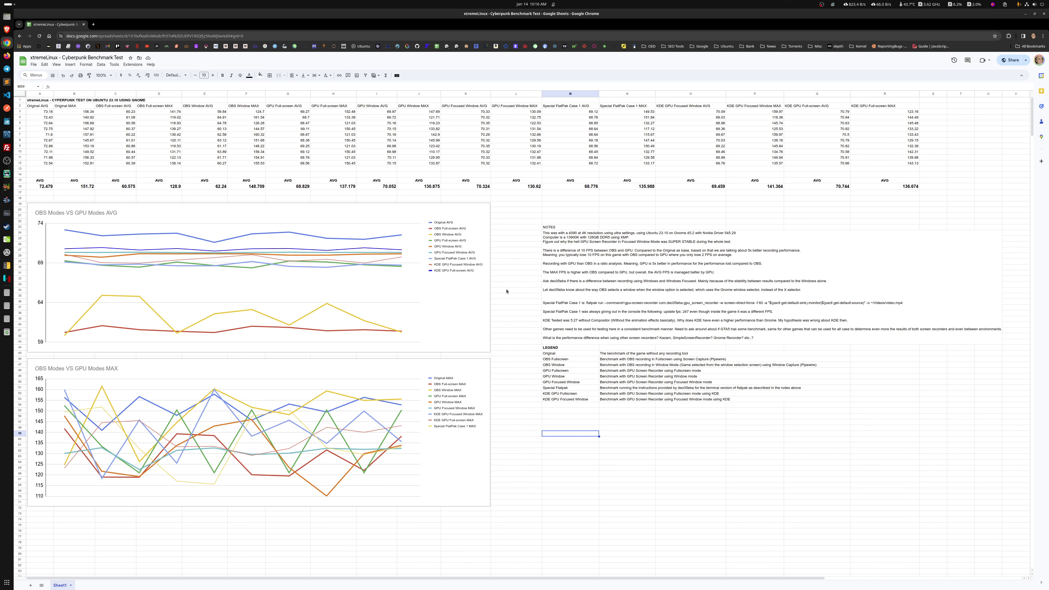
left_click(527, 291)
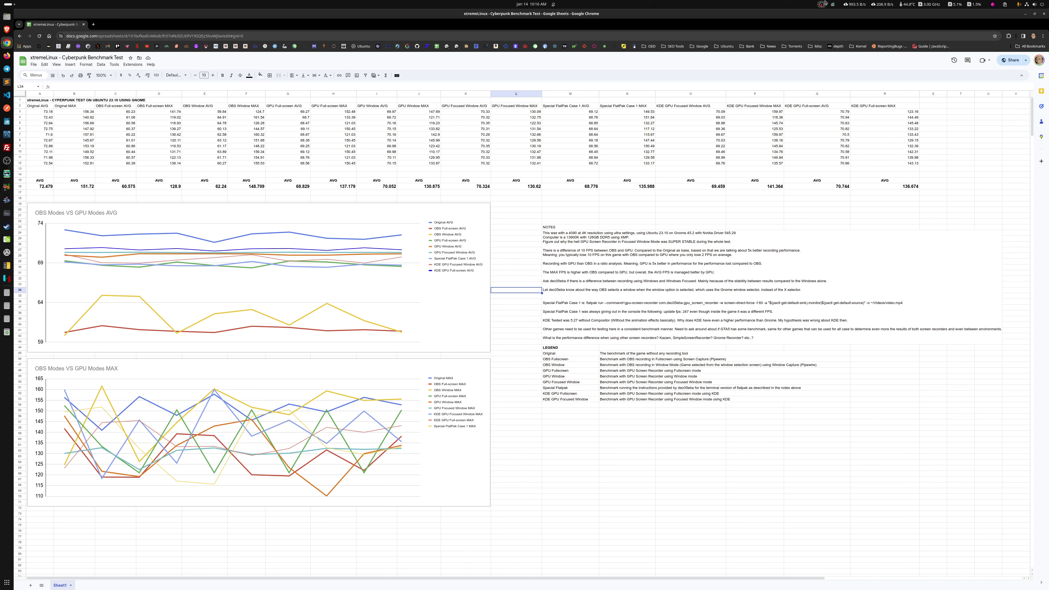